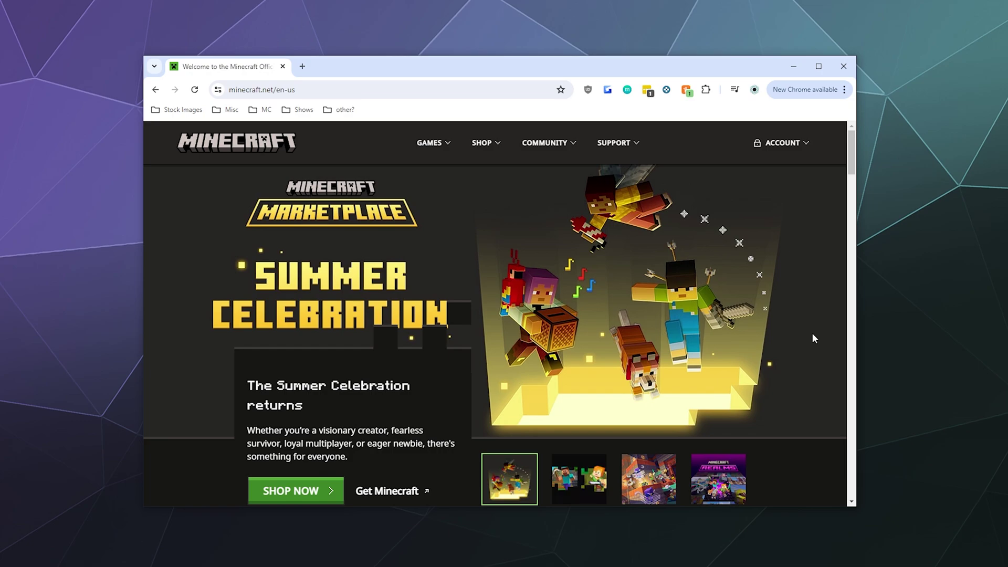
# Step: Go to the account Profile from the ACCOUNT menu, landing on My Games
pyautogui.click(783, 143)
pyautogui.click(747, 203)
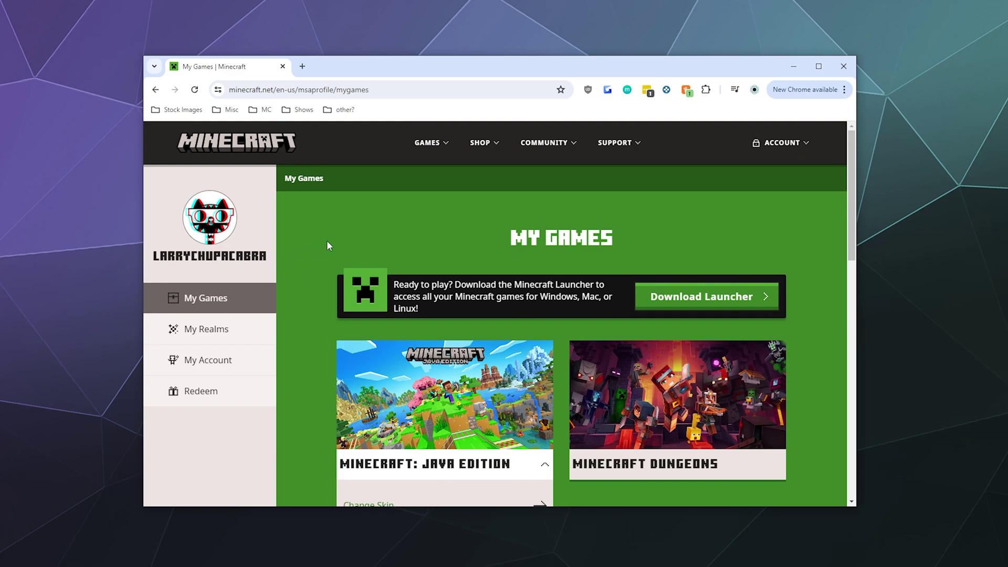
# Step: Switch to the My Account page from the profile sidebar
pyautogui.click(223, 364)
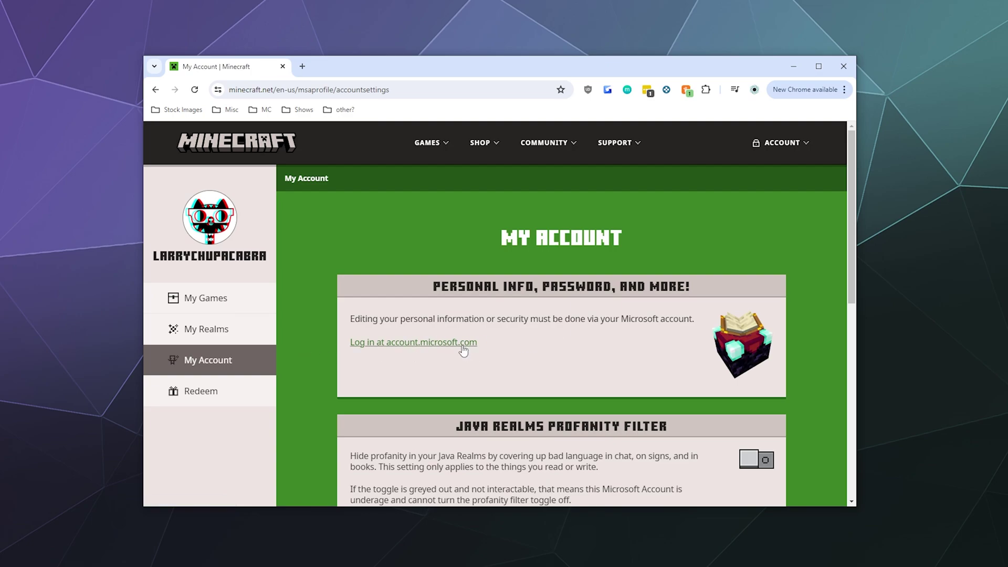
pyautogui.scroll(-1, 561, 358)
pyautogui.scroll(-5, 561, 359)
pyautogui.scroll(2, 560, 358)
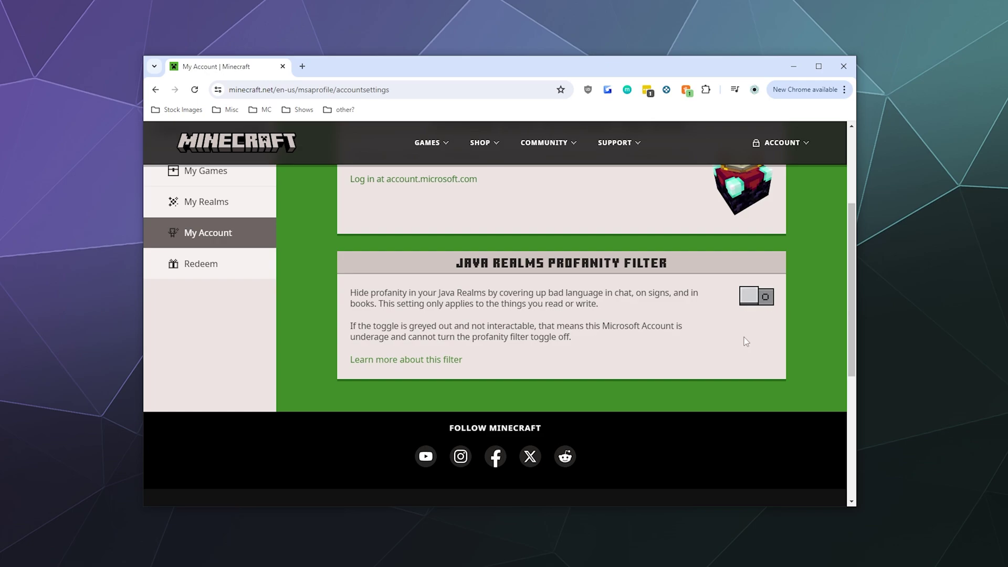
pyautogui.scroll(2, 707, 370)
pyautogui.scroll(-2, 707, 370)
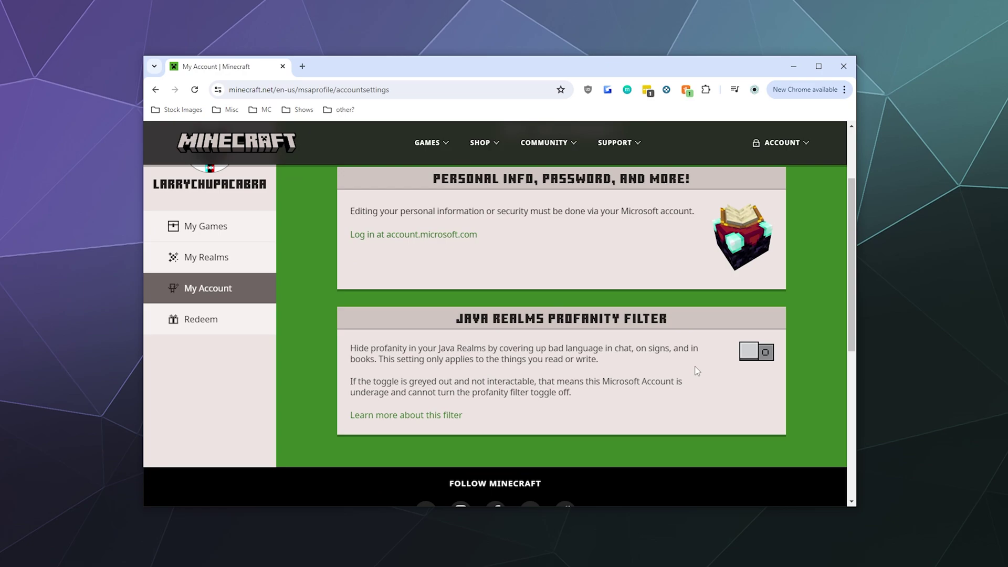